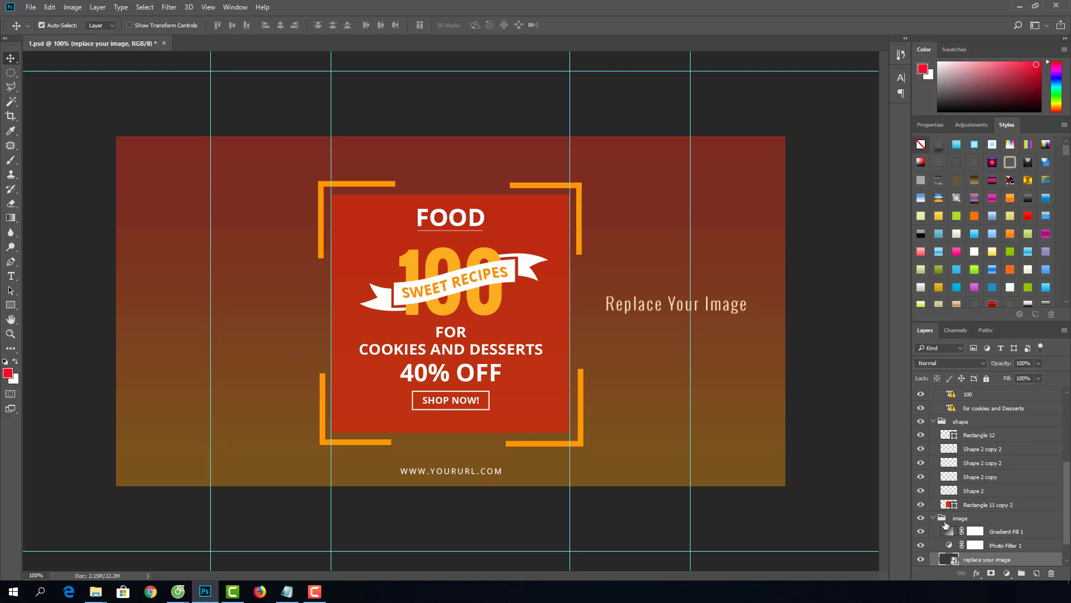
pyautogui.scroll(-2, 988, 491)
pyautogui.scroll(3, 1001, 483)
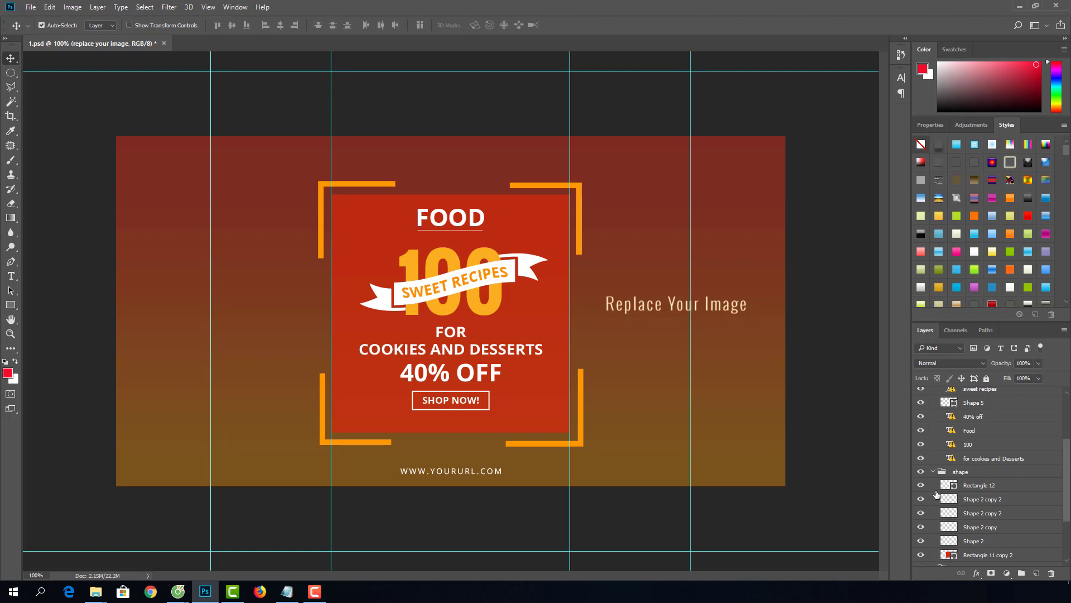
pyautogui.scroll(-3, 997, 472)
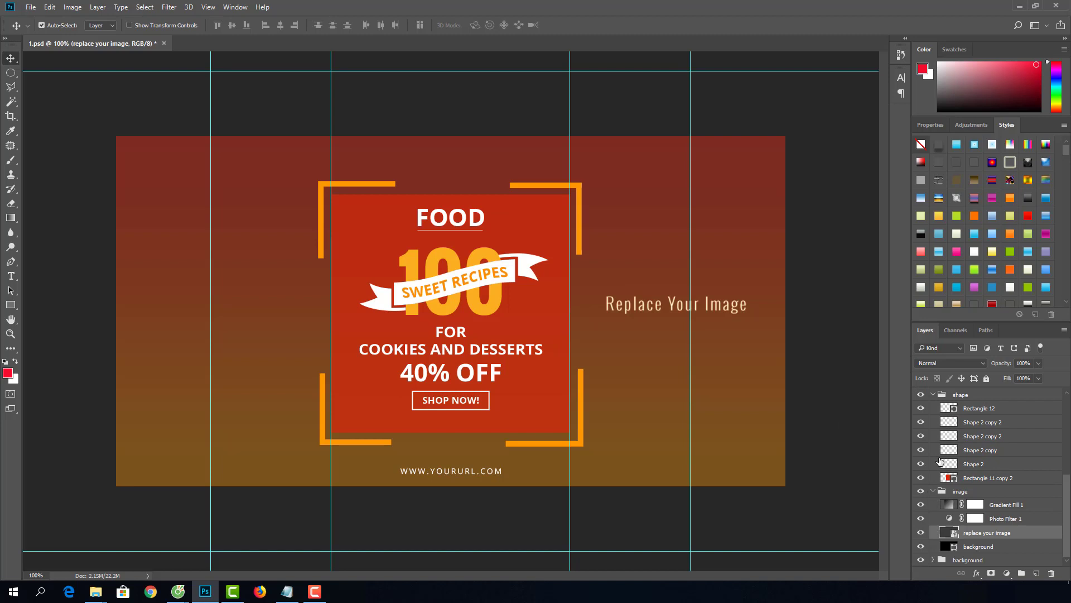
pyautogui.scroll(2, 987, 464)
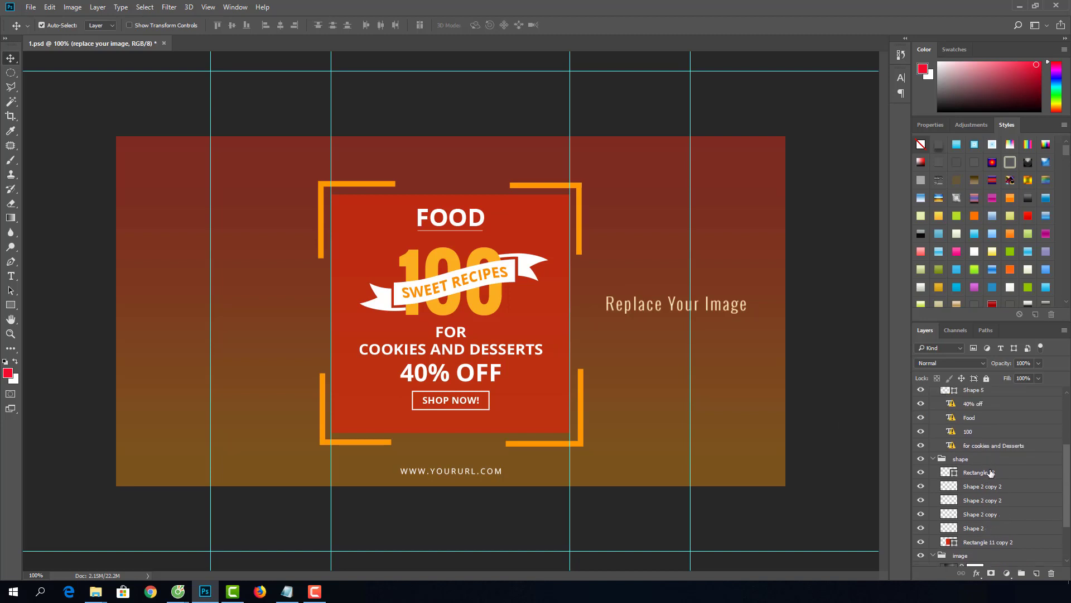
pyautogui.scroll(3, 986, 463)
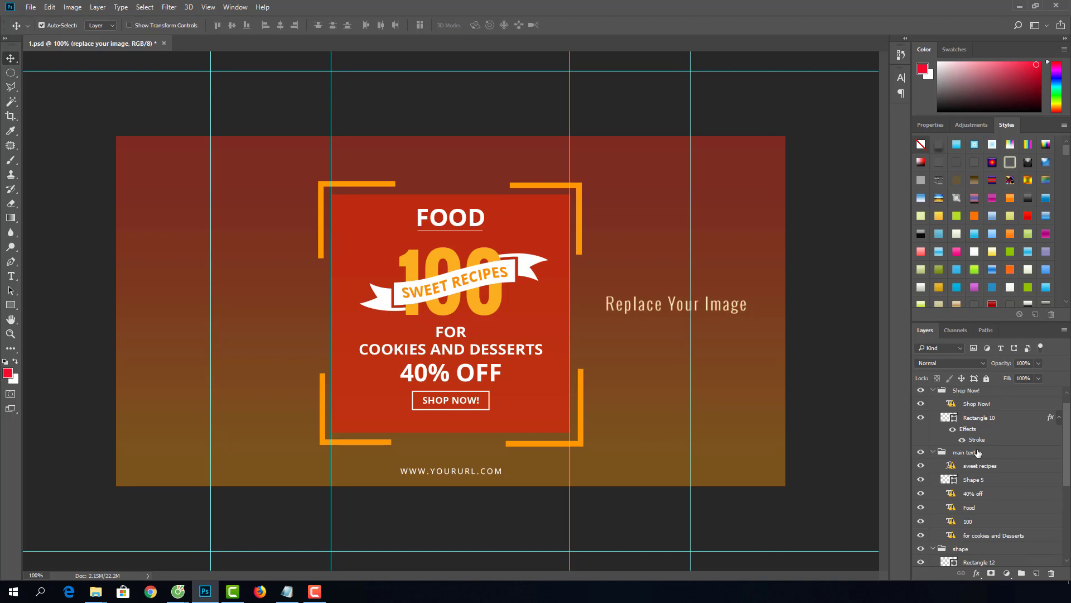
pyautogui.scroll(1, 988, 468)
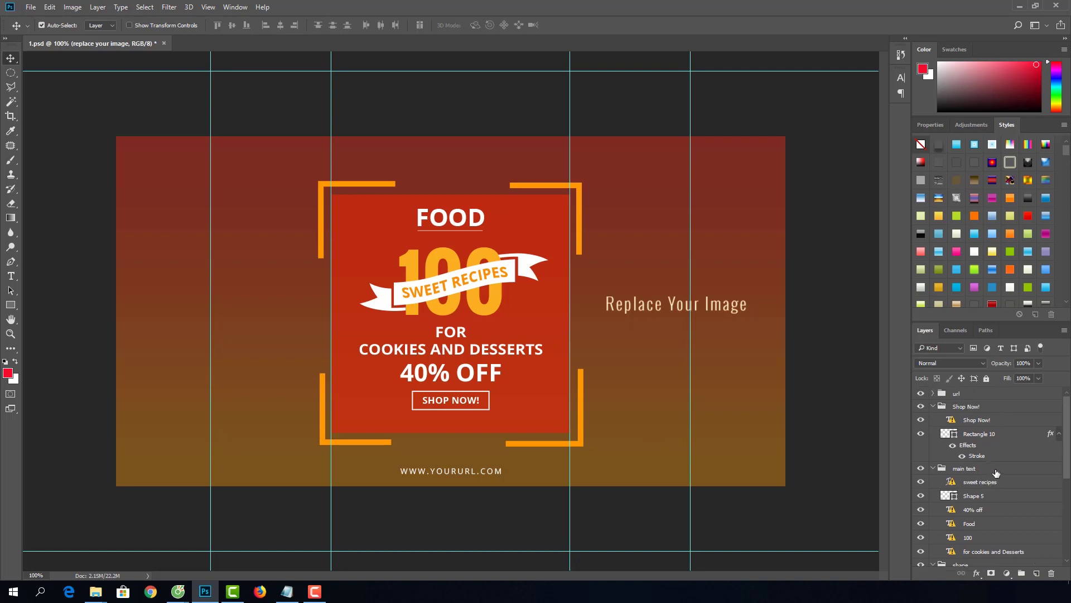
pyautogui.scroll(-3, 996, 472)
pyautogui.scroll(-3, 996, 473)
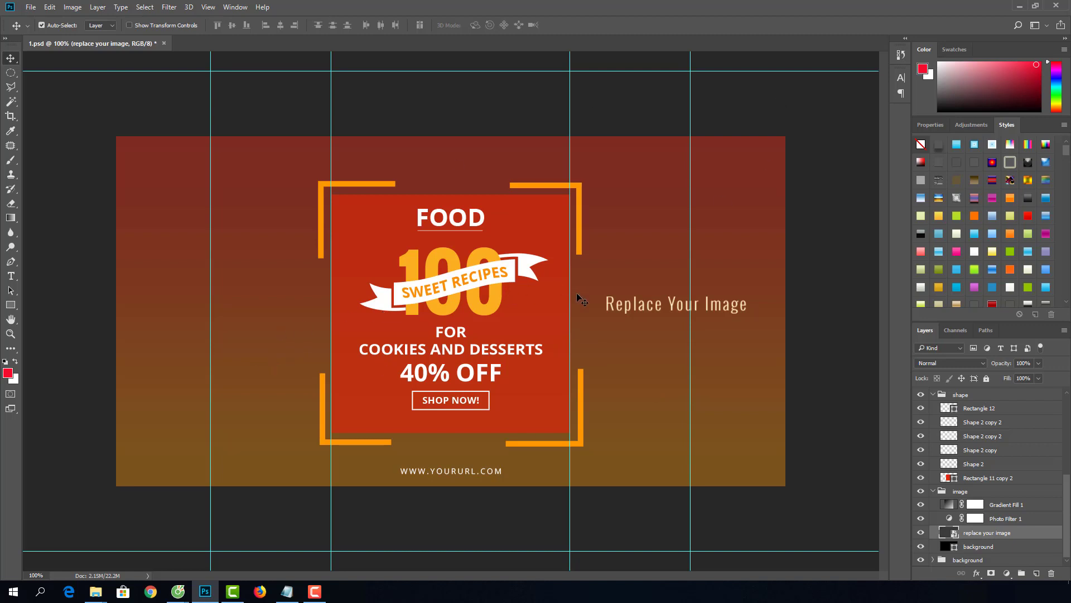
pyautogui.keyDown('alt'); pyautogui.scroll(-3, 627, 315); pyautogui.keyUp('alt')
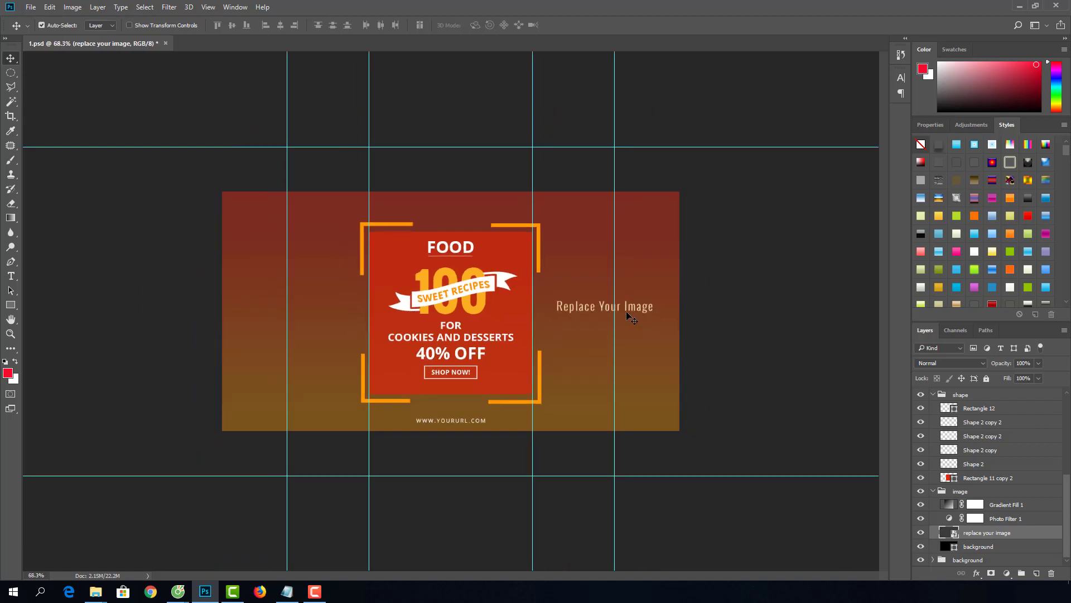
pyautogui.keyDown('alt'); pyautogui.scroll(-1, 627, 315); pyautogui.keyUp('alt')
pyautogui.keyDown('alt'); pyautogui.scroll(2, 627, 315); pyautogui.keyUp('alt')
pyautogui.keyDown('alt'); pyautogui.scroll(2, 627, 316); pyautogui.keyUp('alt')
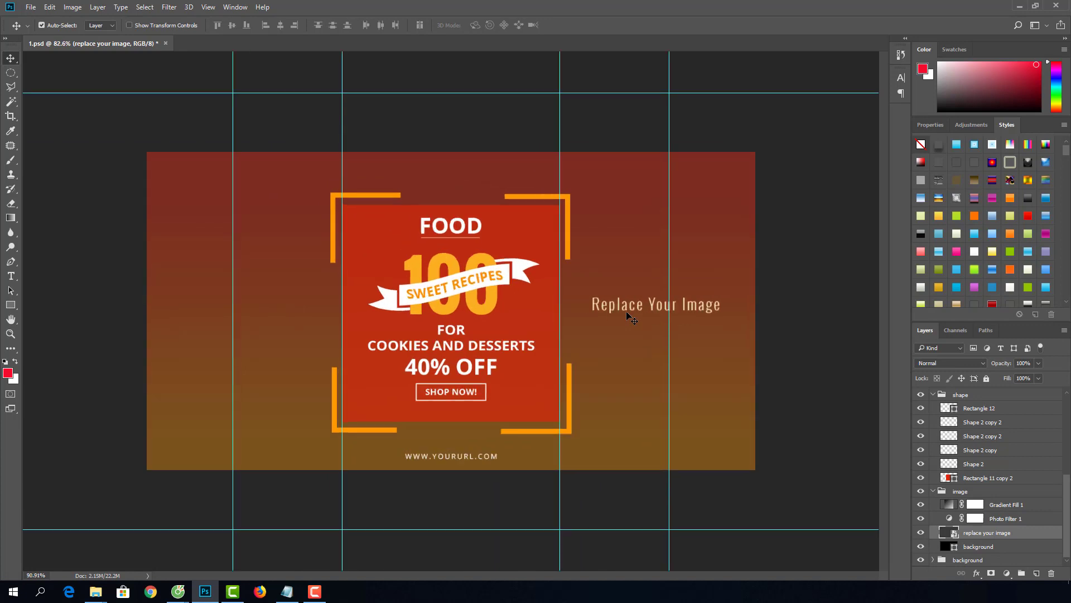
pyautogui.keyDown('alt'); pyautogui.scroll(2, 627, 316); pyautogui.keyUp('alt')
pyautogui.keyDown('alt'); pyautogui.scroll(-1, 627, 315); pyautogui.keyUp('alt')
pyautogui.scroll(3, 1024, 460)
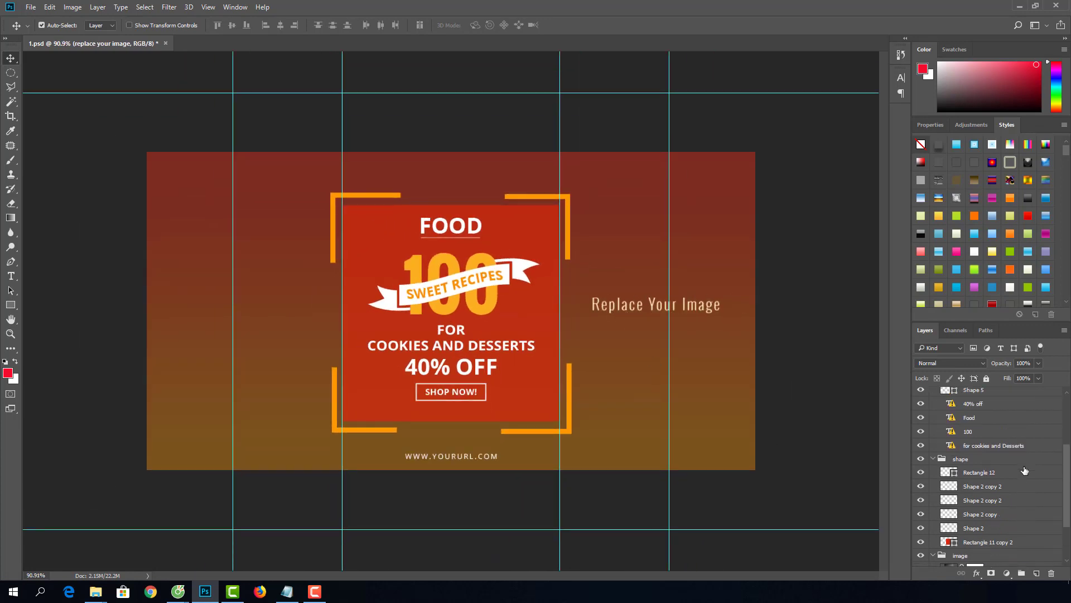
pyautogui.scroll(-2, 1025, 468)
pyautogui.scroll(5, 1025, 467)
pyautogui.scroll(3, 1024, 468)
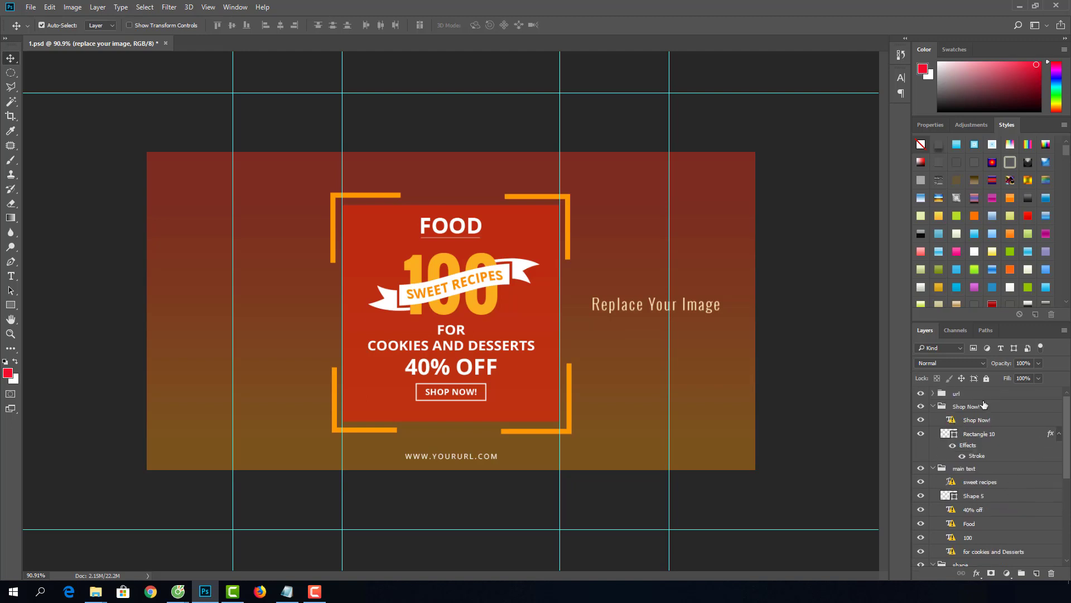
pyautogui.scroll(-4, 972, 484)
pyautogui.scroll(-4, 973, 483)
pyautogui.scroll(-2, 974, 480)
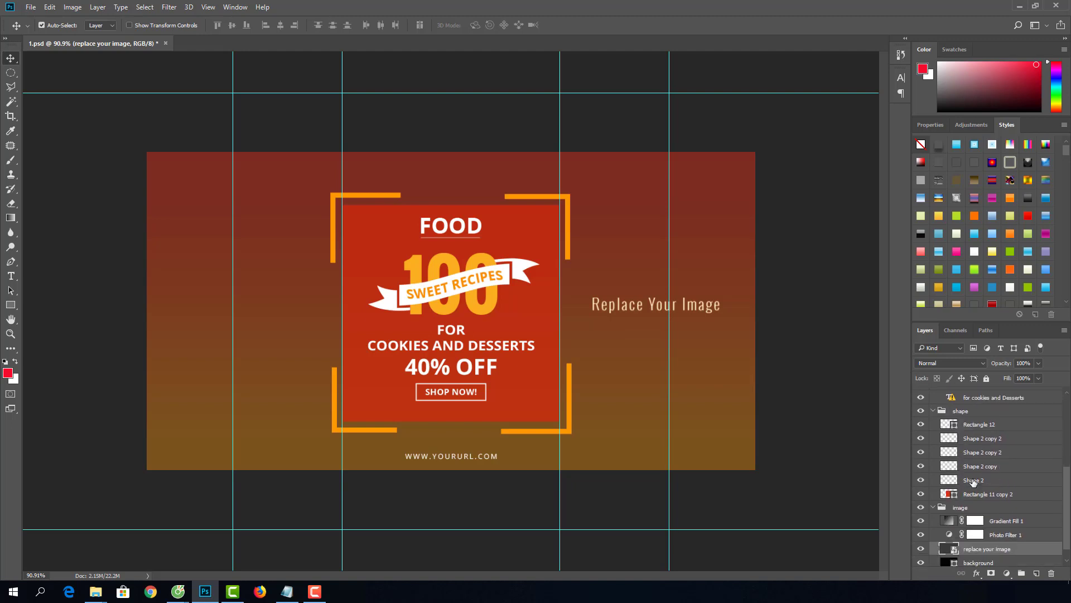
pyautogui.scroll(-1, 1017, 462)
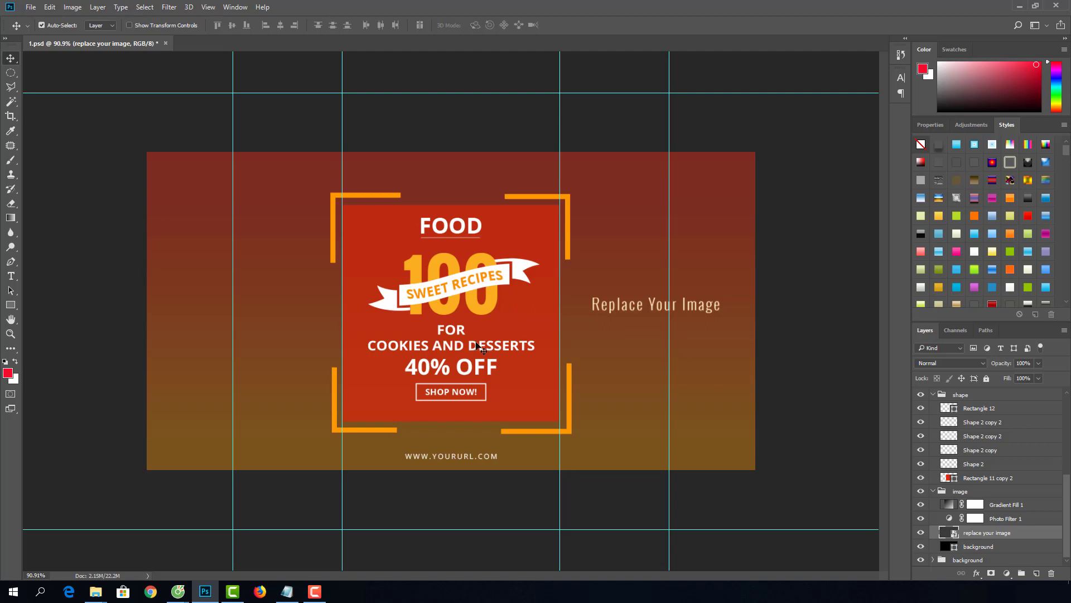
pyautogui.scroll(-2, 626, 310)
pyautogui.scroll(-1, 626, 310)
pyautogui.scroll(2, 626, 308)
pyautogui.scroll(-2, 627, 308)
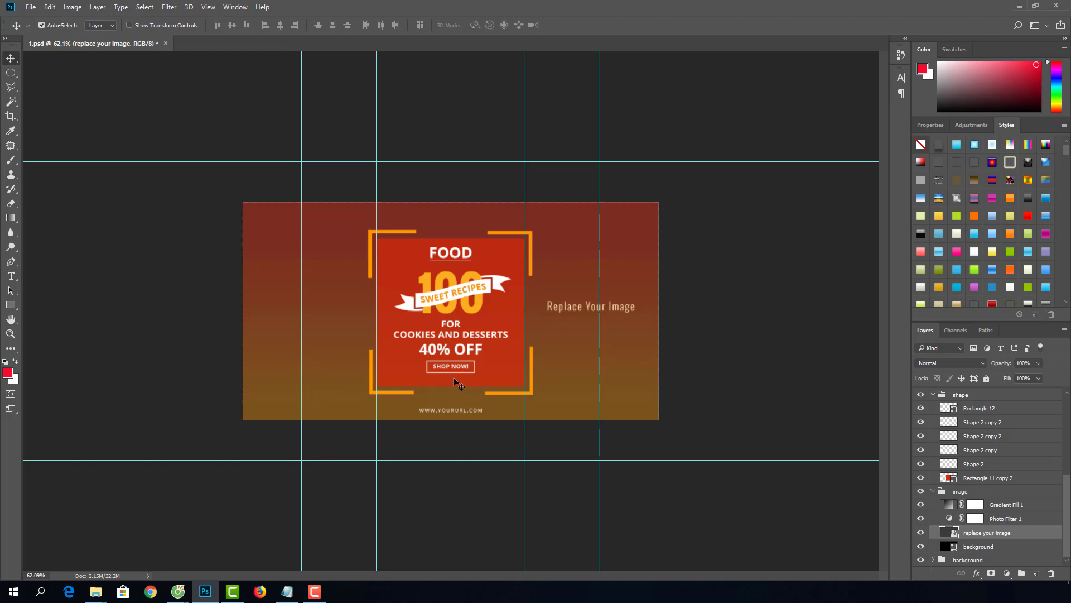
pyautogui.hotkey('ctrl', '+')
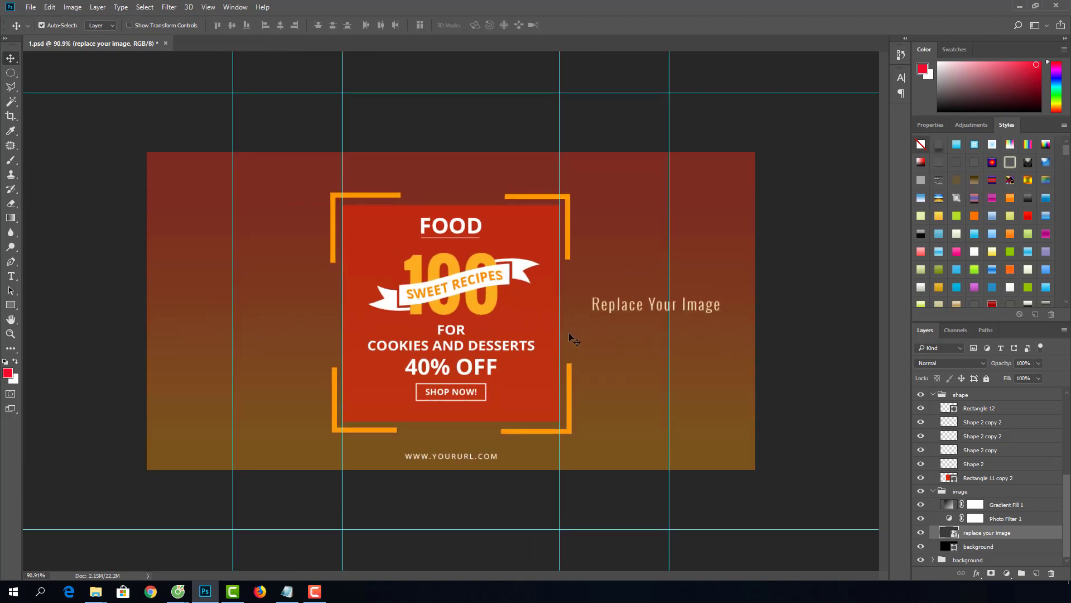
pyautogui.hotkey('ctrl', '-')
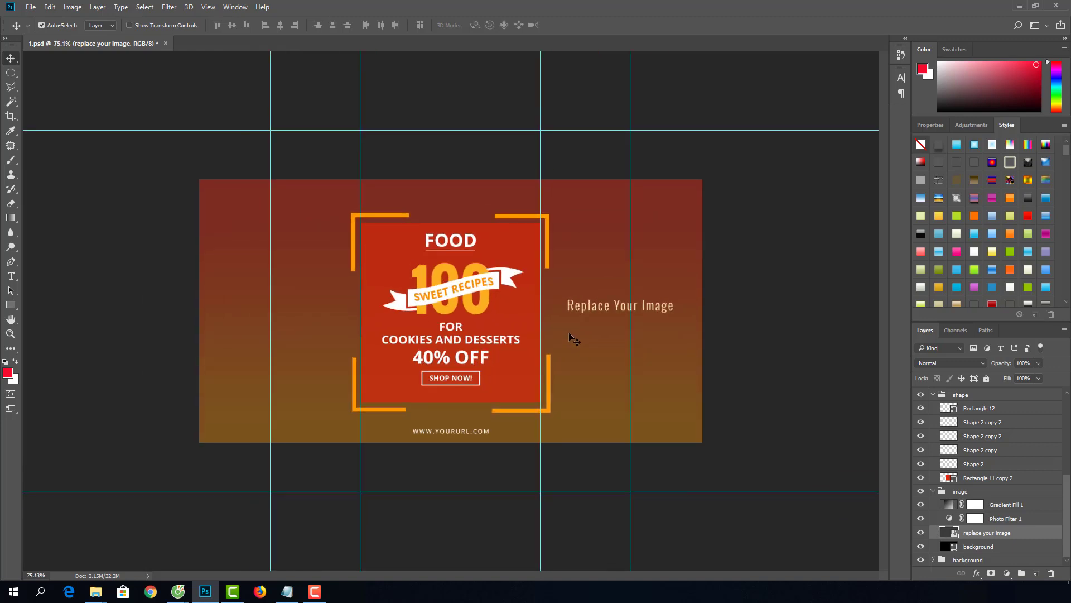